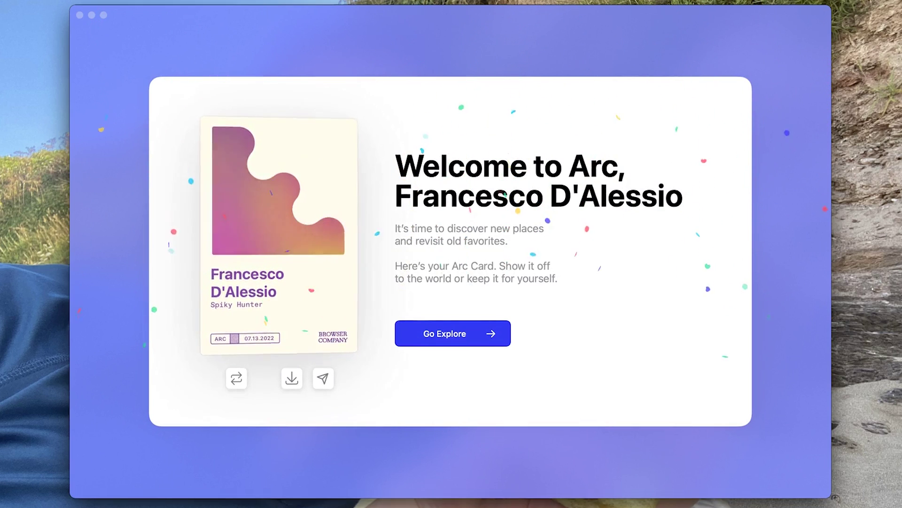
Step: Choose Go Explore on the Arc welcome card to begin the onboarding tour
{"action": "left_click", "coordinate": [448, 341]}
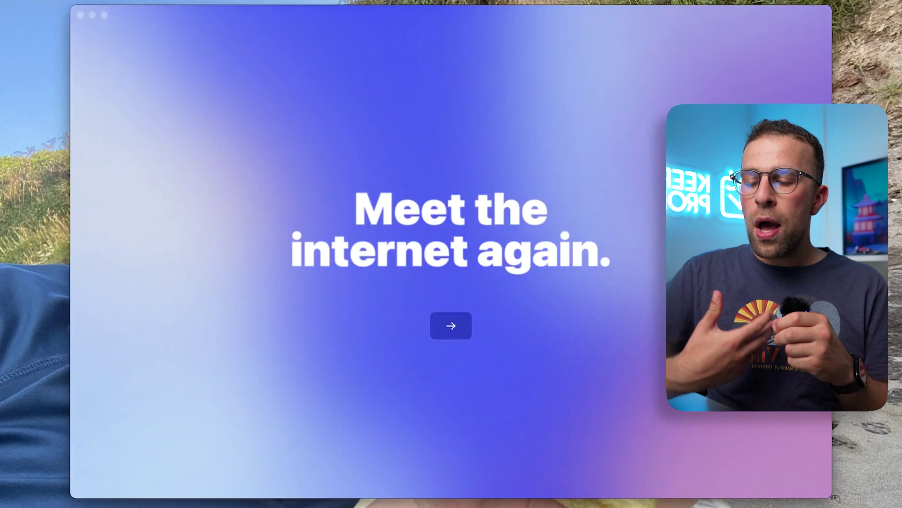
Step: Continue to the Create an account form, enter the account name, and start setup
{"action": "left_click", "coordinate": [454, 325]}
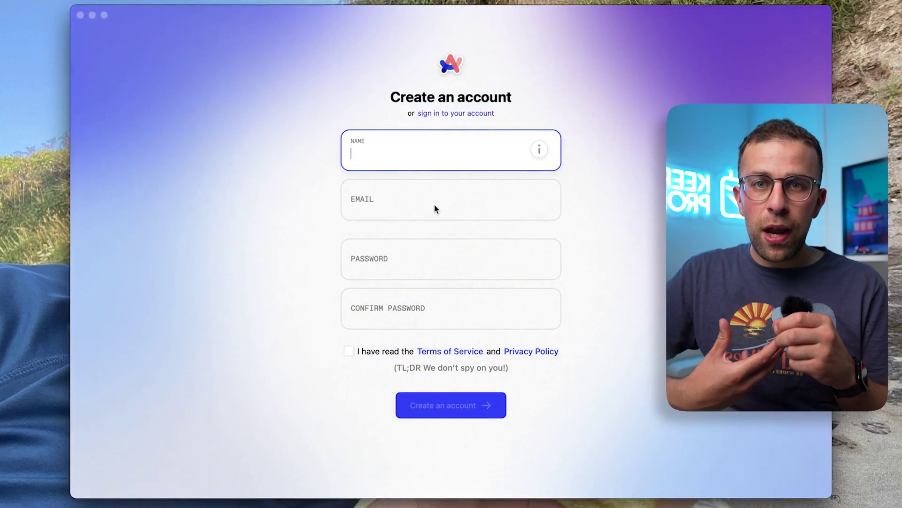
{"action": "type", "text": "Fra"}
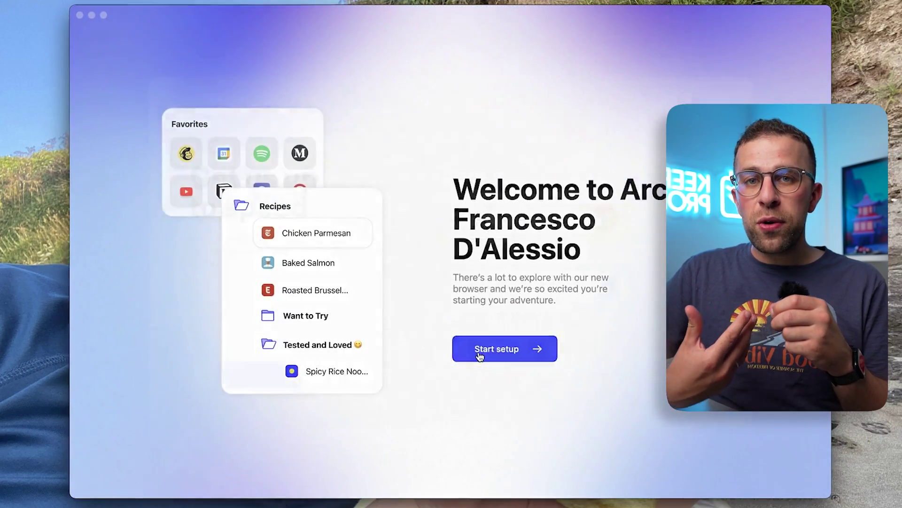
{"action": "left_click", "coordinate": [479, 355]}
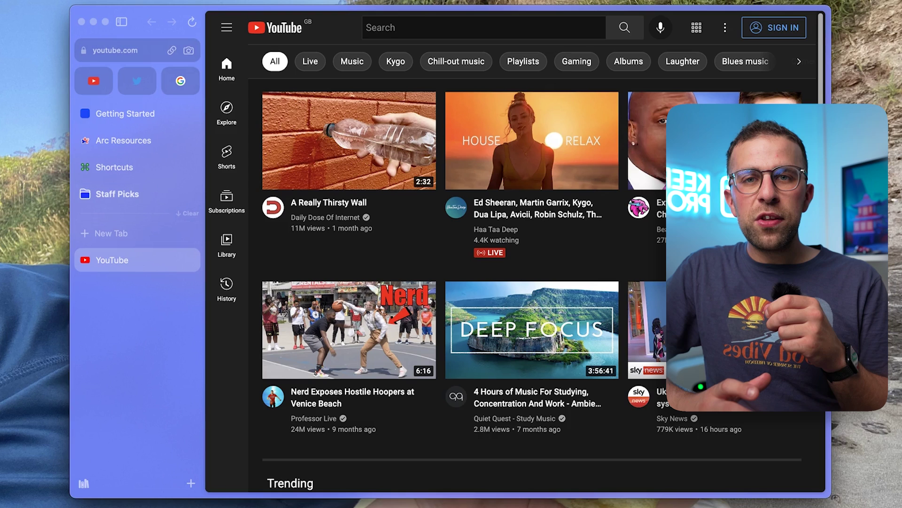
Step: Hide the sidebar with Cmd+S, then dock it back beside the page
{"action": "key", "text": "super+s"}
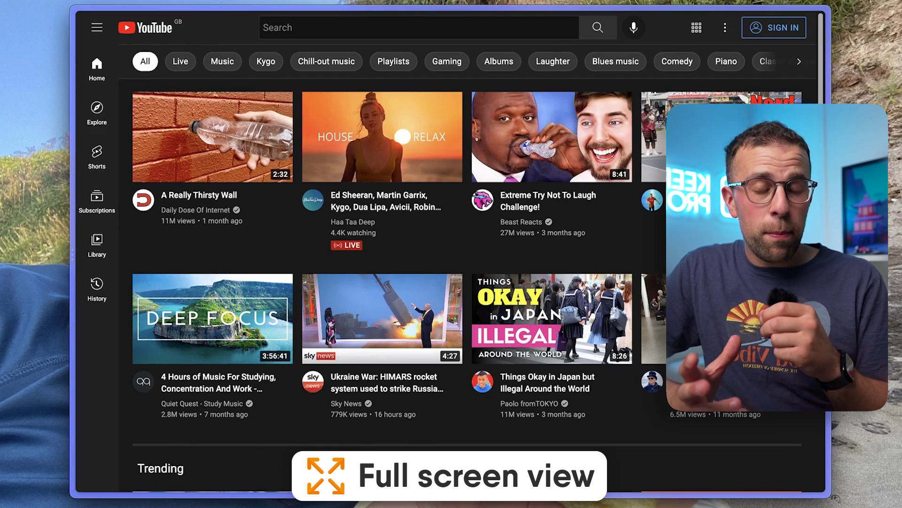
{"action": "mouse_move", "coordinate": [72, 254]}
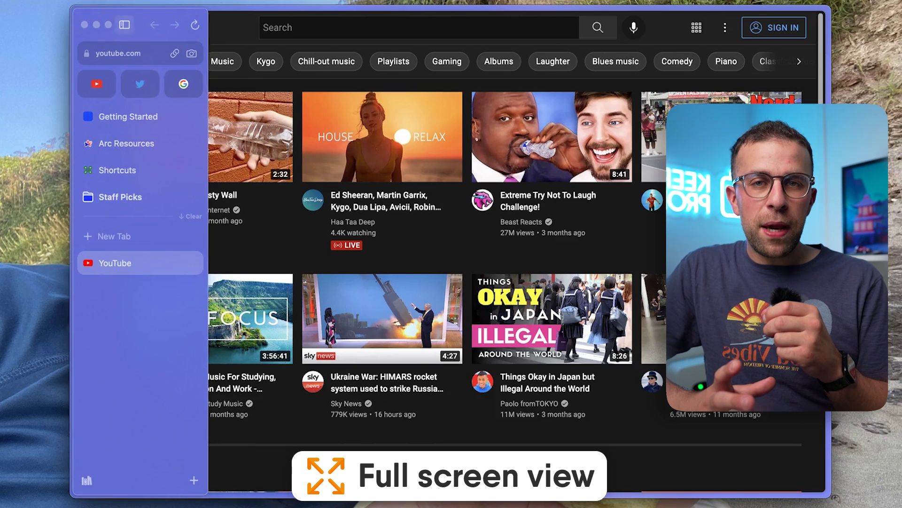
{"action": "key", "text": "super+s"}
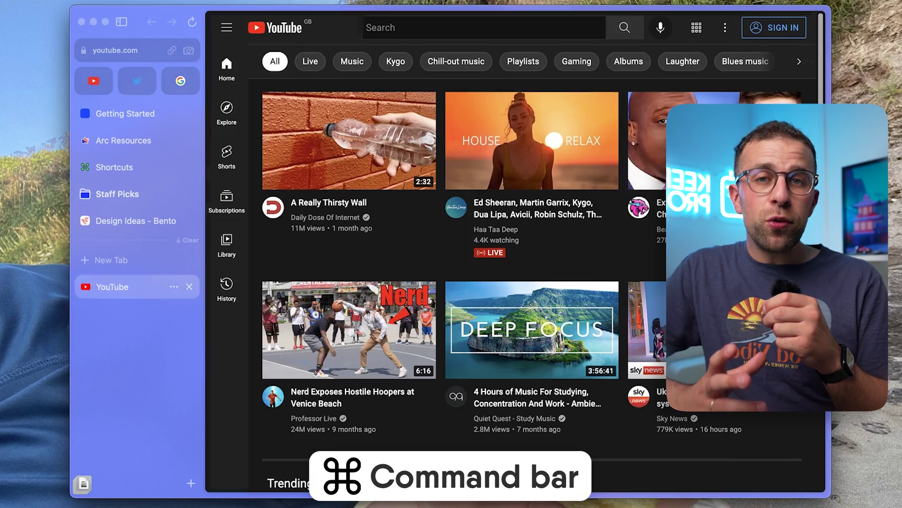
Step: Open pinterest.com in a new tab from the command bar
{"action": "key", "text": "super+t"}
{"action": "type", "text": "pint"}
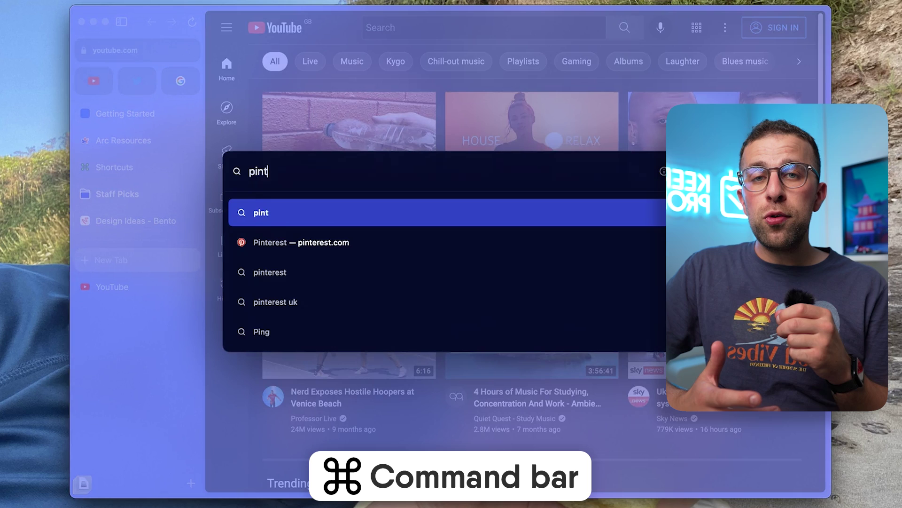
{"action": "type", "text": "er"}
{"action": "key", "text": "Down"}
{"action": "key", "text": "Return"}
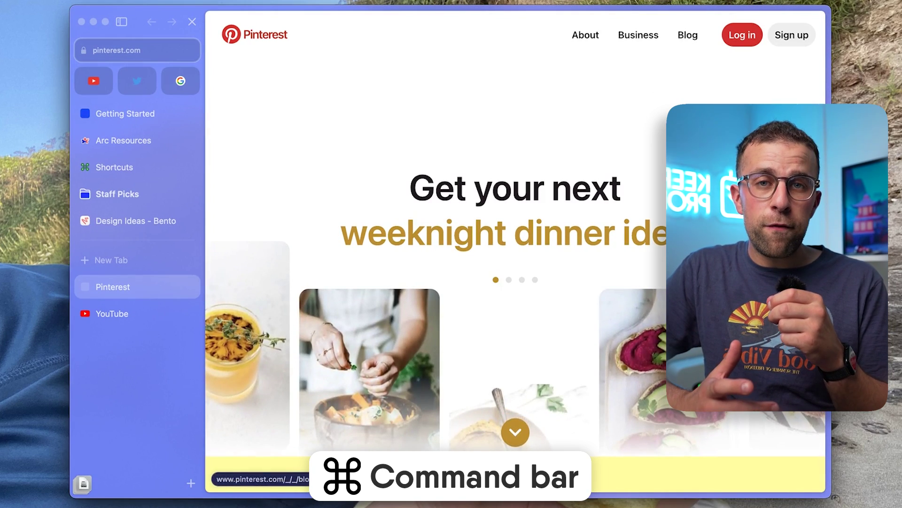
Step: Show the Design Ideas - Bento tab in Split View beside Pinterest
{"action": "scroll", "coordinate": [470, 259], "scroll_direction": "down", "scroll_amount": 5}
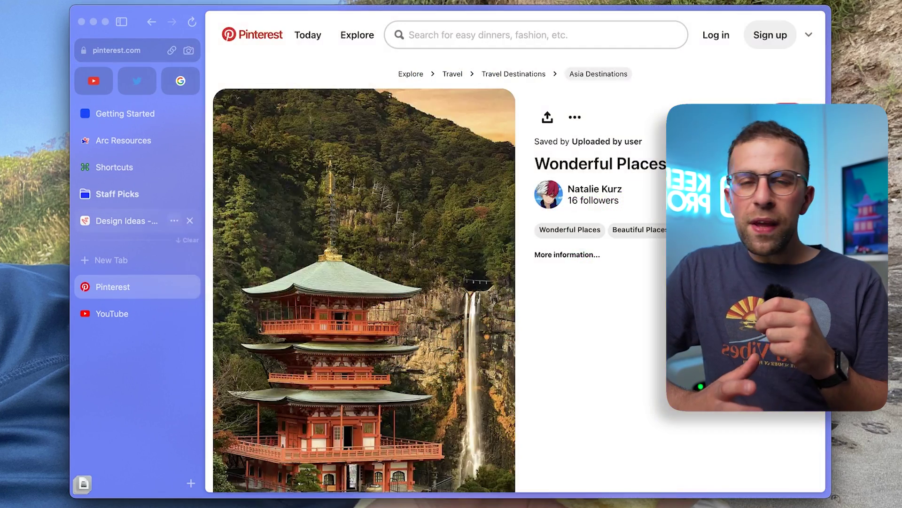
{"action": "left_click", "coordinate": [174, 220]}
{"action": "left_click", "coordinate": [216, 223]}
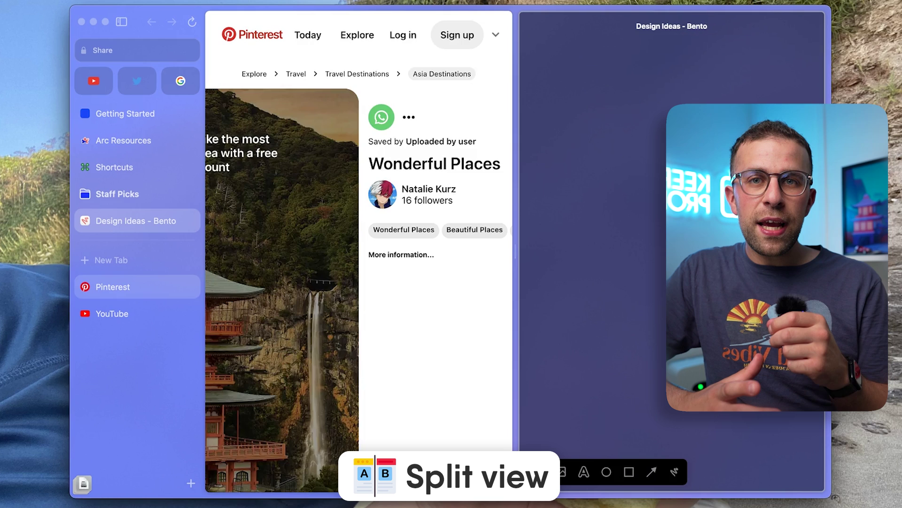
Step: Widen the window to full screen, save the temple pin image, and dismiss Pinterest's login prompt
{"action": "scroll", "coordinate": [358, 282], "scroll_direction": "left", "scroll_amount": 2}
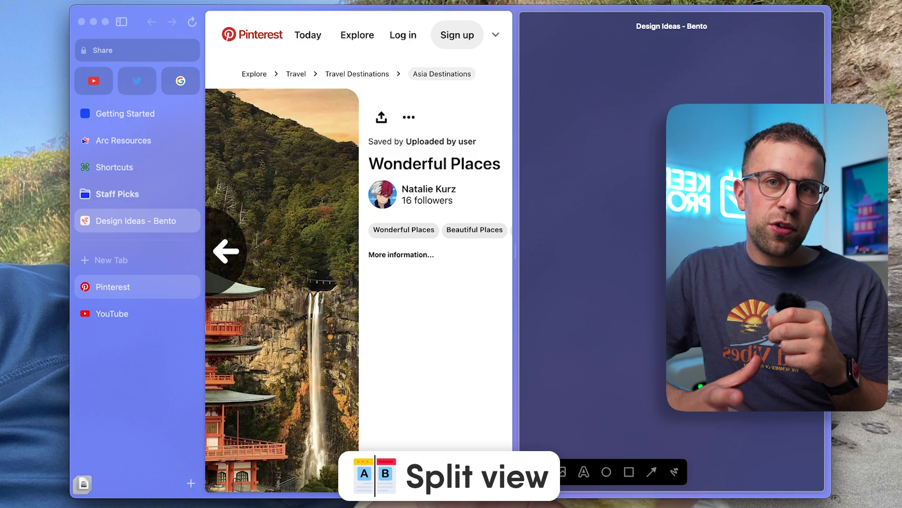
{"action": "scroll", "coordinate": [357, 282], "scroll_direction": "right", "scroll_amount": 3}
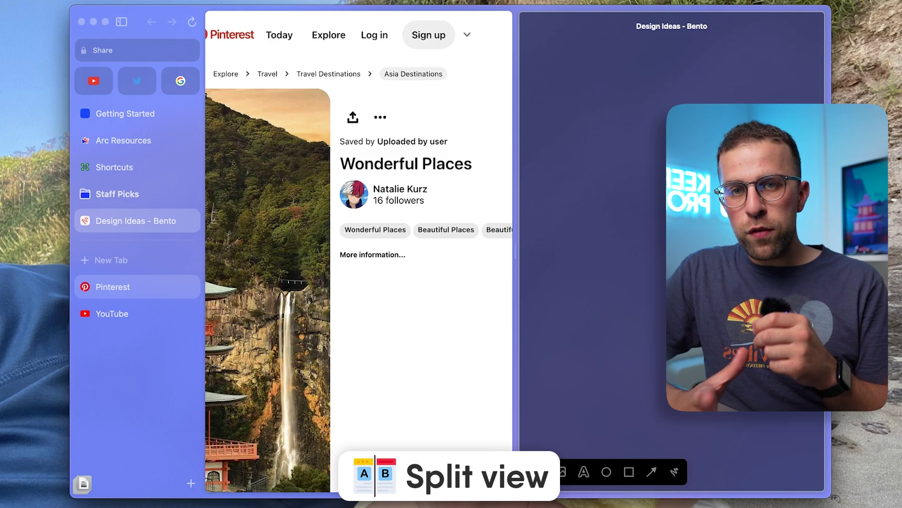
{"action": "key", "text": "ctrl+alt+Return"}
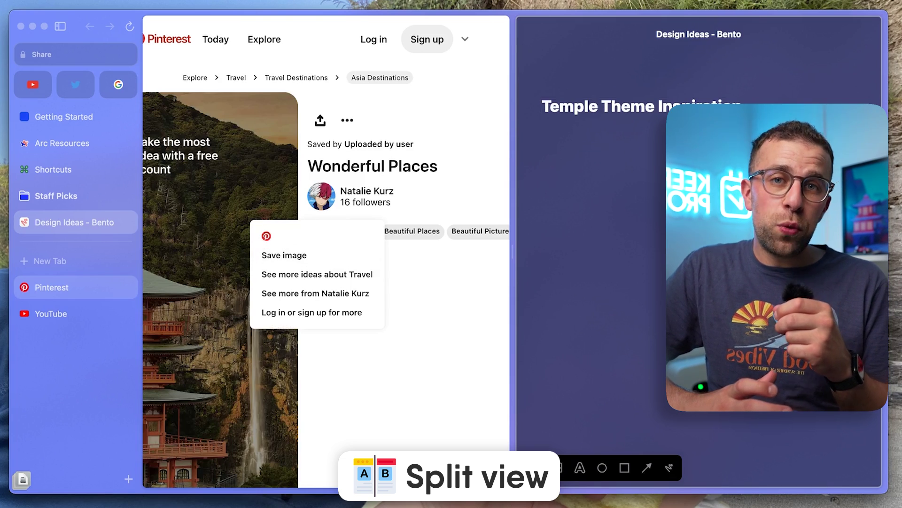
{"action": "left_click", "coordinate": [312, 312]}
{"action": "key", "text": "Escape"}
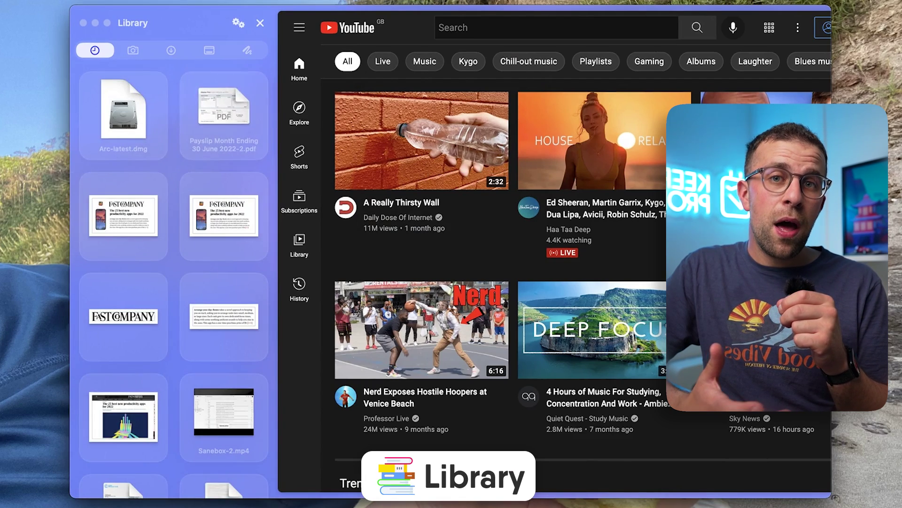
Step: Quick Look the saved Bento thumbnail in the Library, then close the Library
{"action": "left_click", "coordinate": [123, 215]}
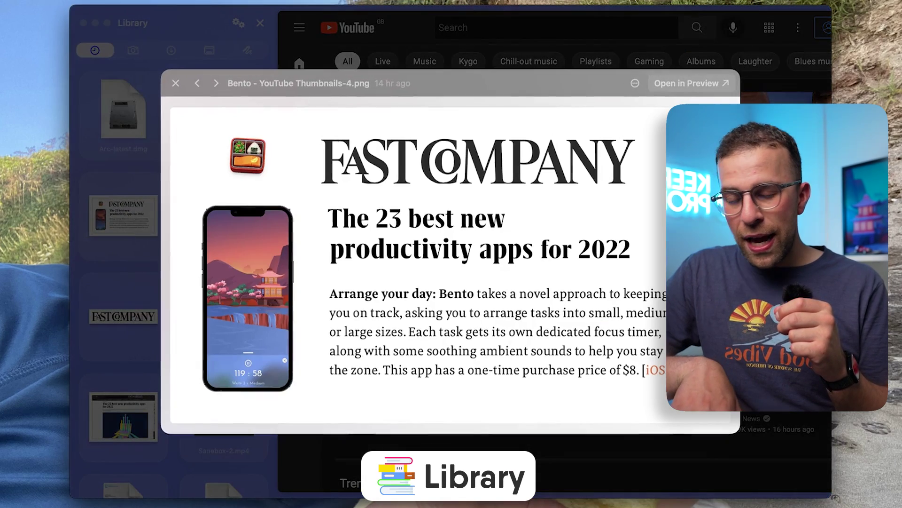
{"action": "key", "text": "Escape"}
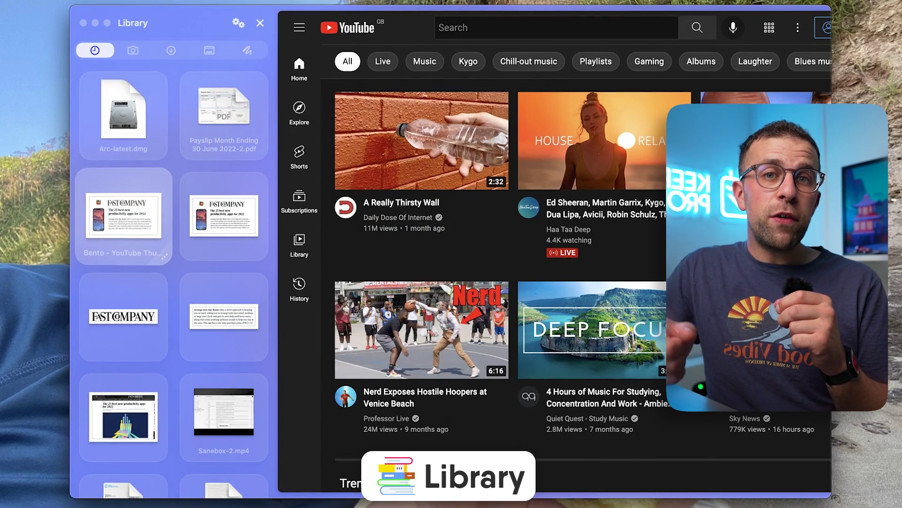
{"action": "mouse_move", "coordinate": [123, 215]}
{"action": "left_mouse_down"}
{"action": "mouse_move", "coordinate": [526, 156]}
{"action": "mouse_move", "coordinate": [113, 214]}
{"action": "left_mouse_up"}
{"action": "left_click", "coordinate": [123, 215]}
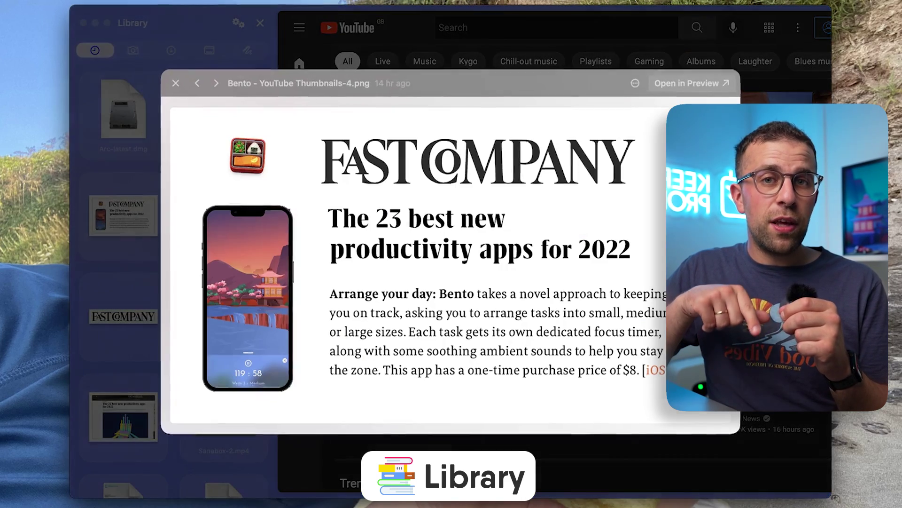
{"action": "key", "text": "space"}
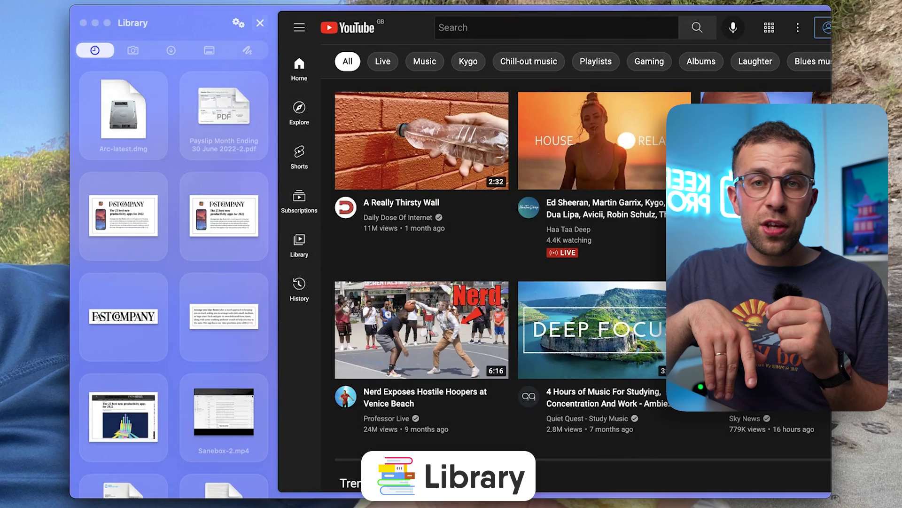
{"action": "key", "text": "Escape"}
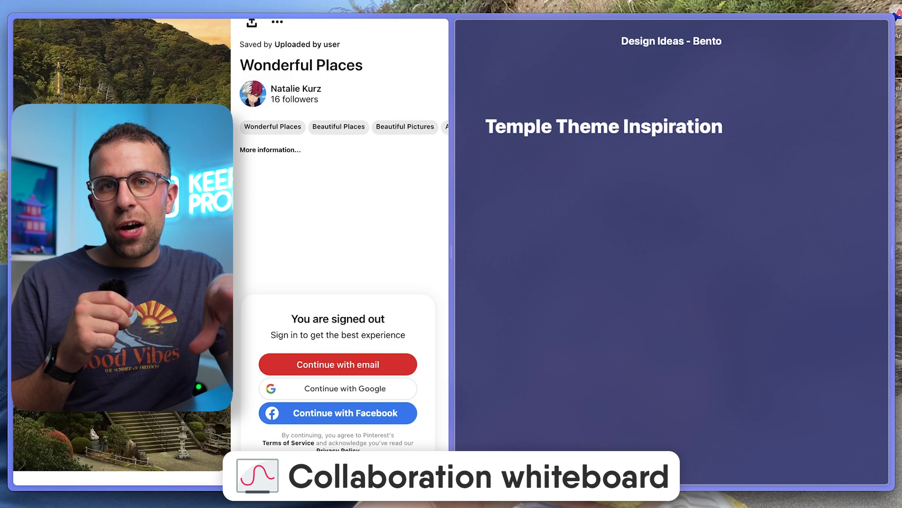
Step: Drop the temple photo from the Pinterest pane below the Temple Theme Inspiration heading
{"action": "left_click_drag", "start_coordinate": [805, 90], "coordinate": [583, 243]}
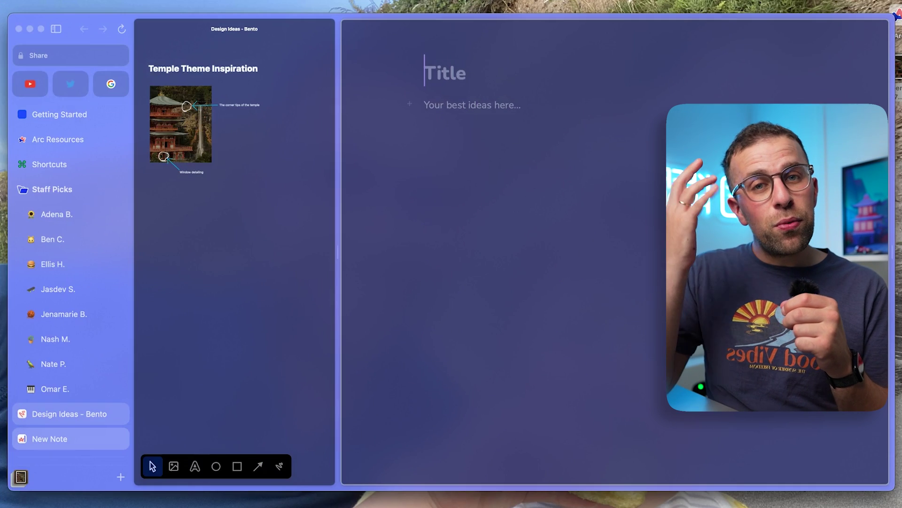
Step: Title the note 'Note A' and begin its body with 'Testing the'
{"action": "type", "text": "Not"}
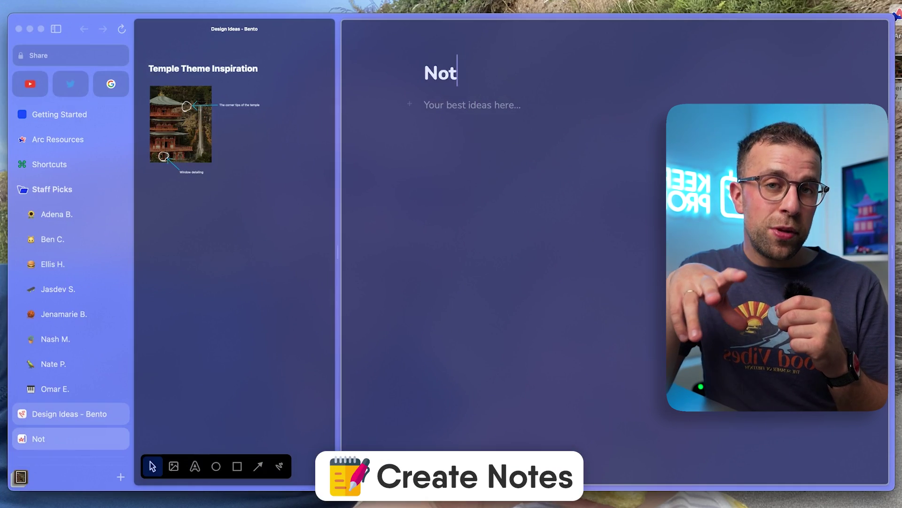
{"action": "type", "text": "e A"}
{"action": "key", "text": "Return"}
{"action": "type", "text": "T"}
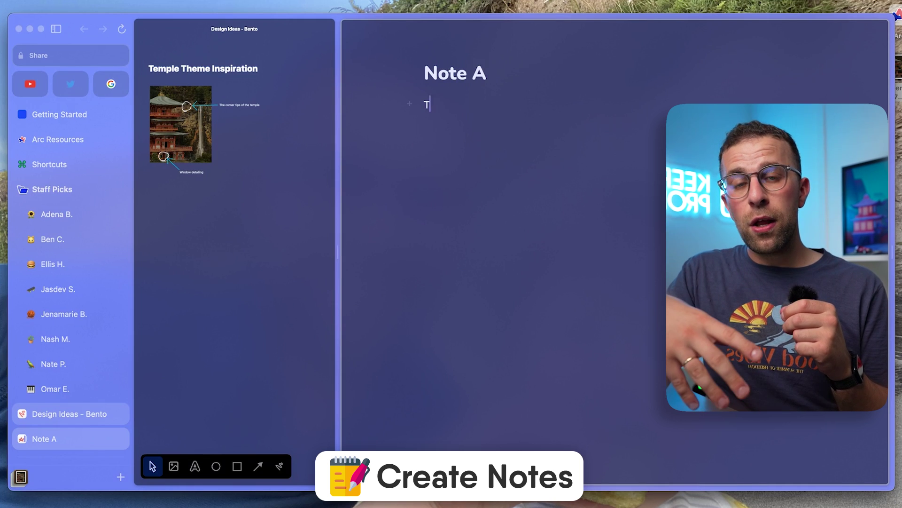
{"action": "type", "text": "esting the"}
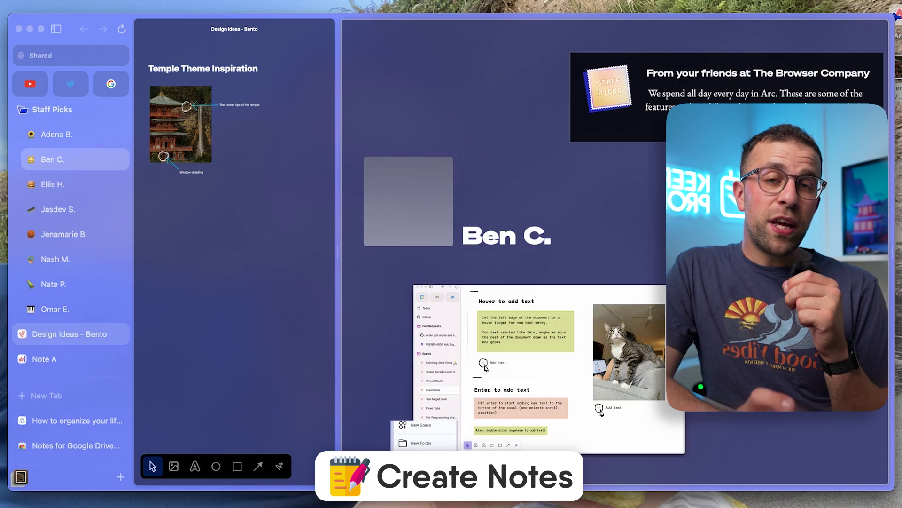
{"action": "scroll", "coordinate": [611, 235], "scroll_direction": "down", "scroll_amount": 5}
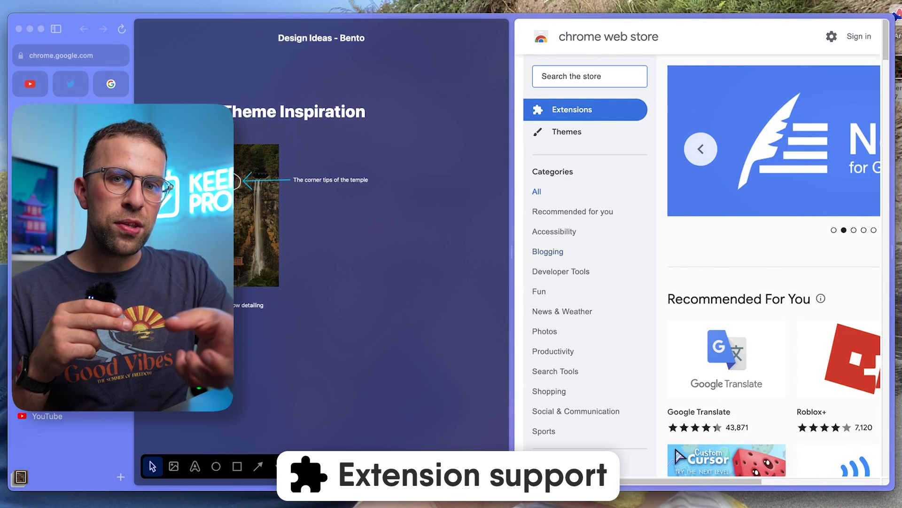
Step: Scroll through the Notes for Google Drive extension's details page
{"action": "scroll", "coordinate": [698, 263], "scroll_direction": "down", "scroll_amount": 1}
{"action": "scroll", "coordinate": [698, 263], "scroll_direction": "right", "scroll_amount": 5}
{"action": "scroll", "coordinate": [698, 263], "scroll_direction": "left", "scroll_amount": 1}
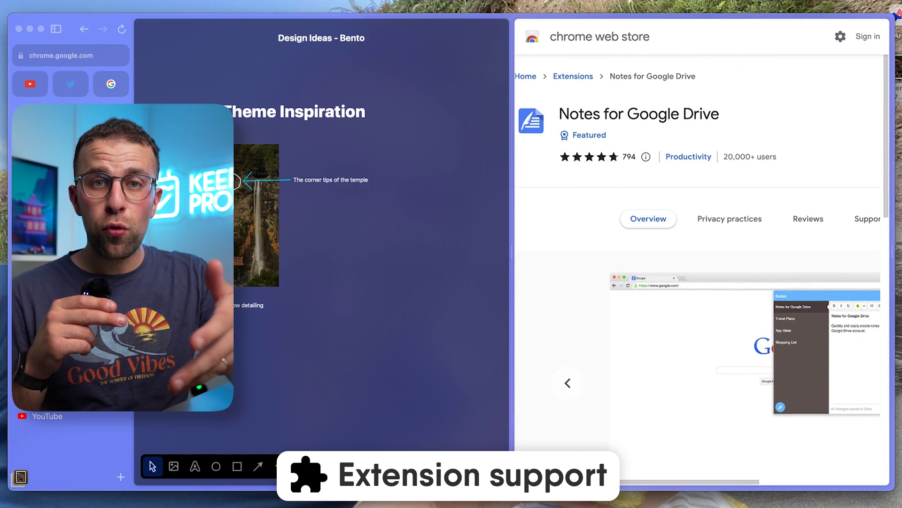
{"action": "scroll", "coordinate": [656, 207], "scroll_direction": "down", "scroll_amount": 10}
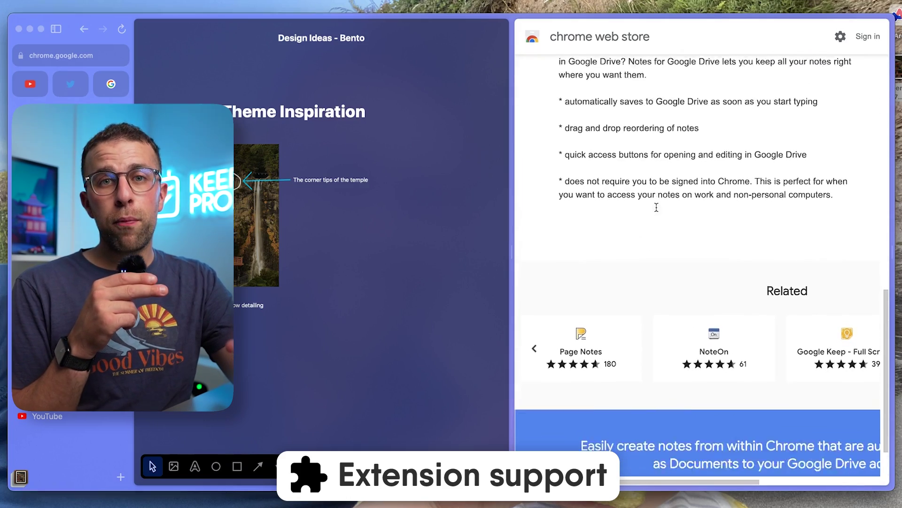
{"action": "scroll", "coordinate": [657, 209], "scroll_direction": "down", "scroll_amount": 2}
{"action": "scroll", "coordinate": [657, 210], "scroll_direction": "up", "scroll_amount": 12}
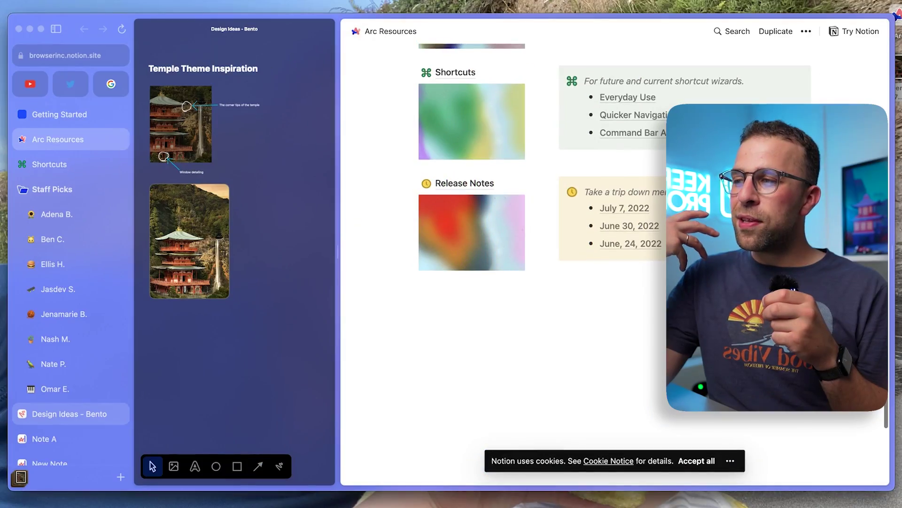
Step: Open the Features page of Arc Resources and scroll through it
{"action": "scroll", "coordinate": [611, 258], "scroll_direction": "up", "scroll_amount": 10}
{"action": "scroll", "coordinate": [611, 258], "scroll_direction": "down", "scroll_amount": 2}
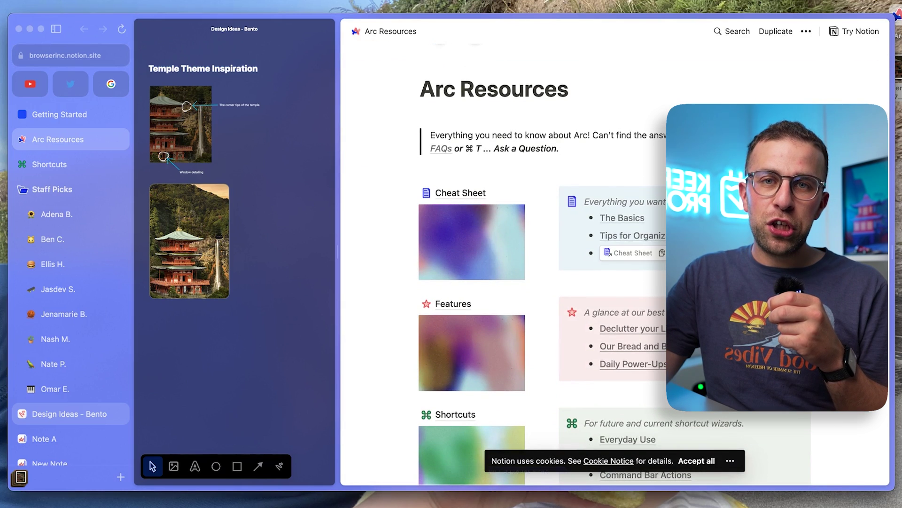
{"action": "left_click", "coordinate": [453, 304]}
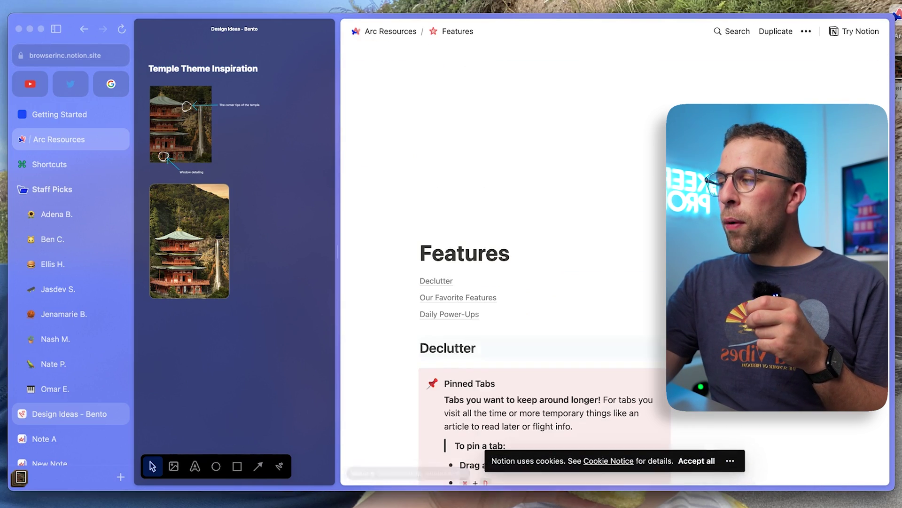
{"action": "scroll", "coordinate": [545, 258], "scroll_direction": "down", "scroll_amount": 7}
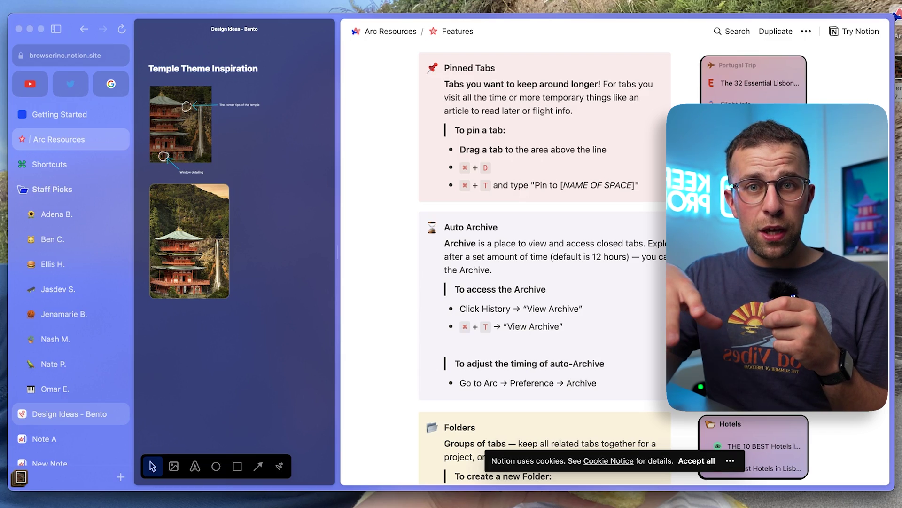
{"action": "scroll", "coordinate": [545, 259], "scroll_direction": "down", "scroll_amount": 15}
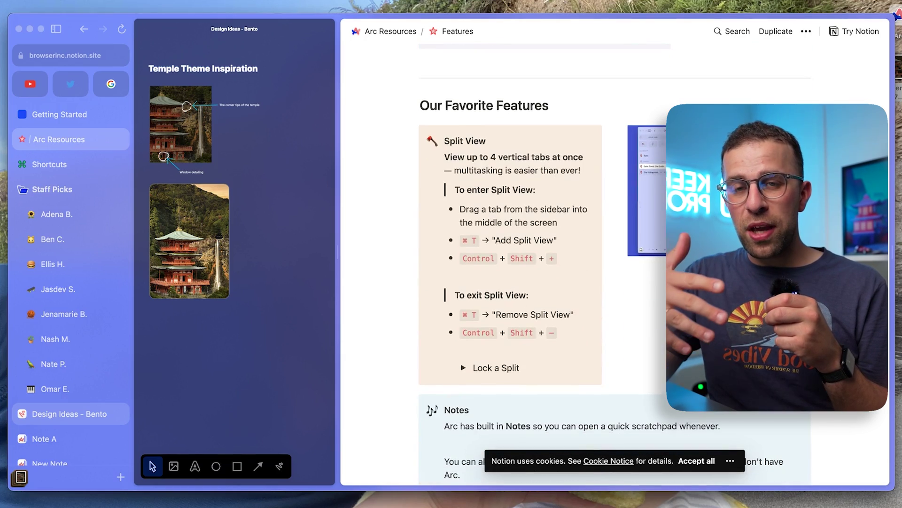
{"action": "scroll", "coordinate": [545, 259], "scroll_direction": "down", "scroll_amount": 12}
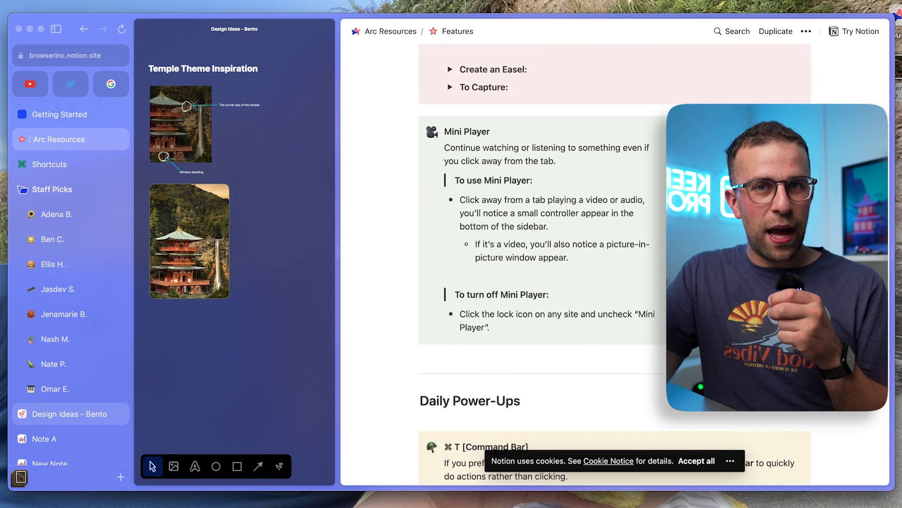
Step: Check the lock-icon Site Settings, then copy the Features page link
{"action": "left_click", "coordinate": [20, 56]}
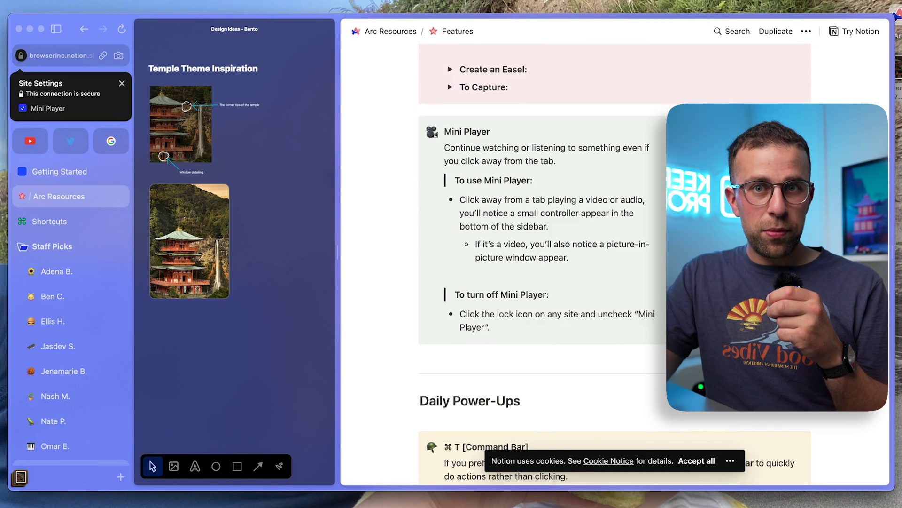
{"action": "key", "text": "Escape"}
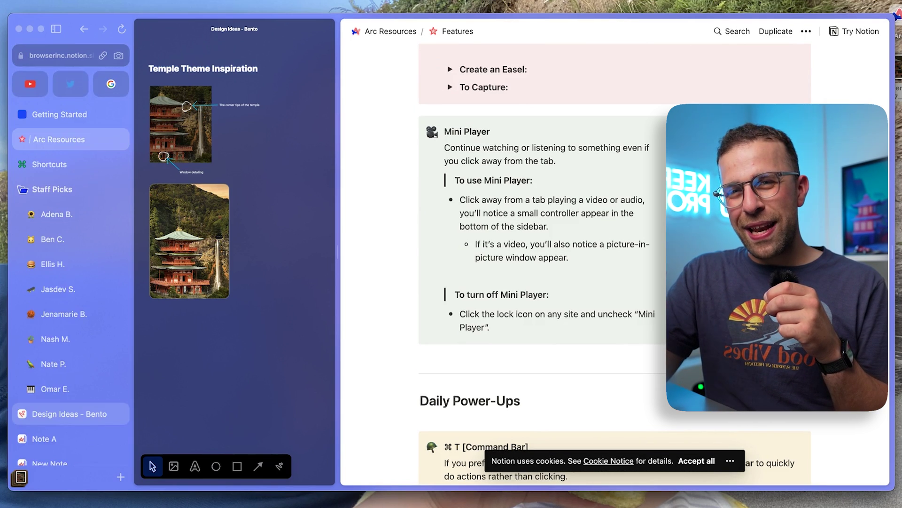
{"action": "left_click", "coordinate": [103, 56]}
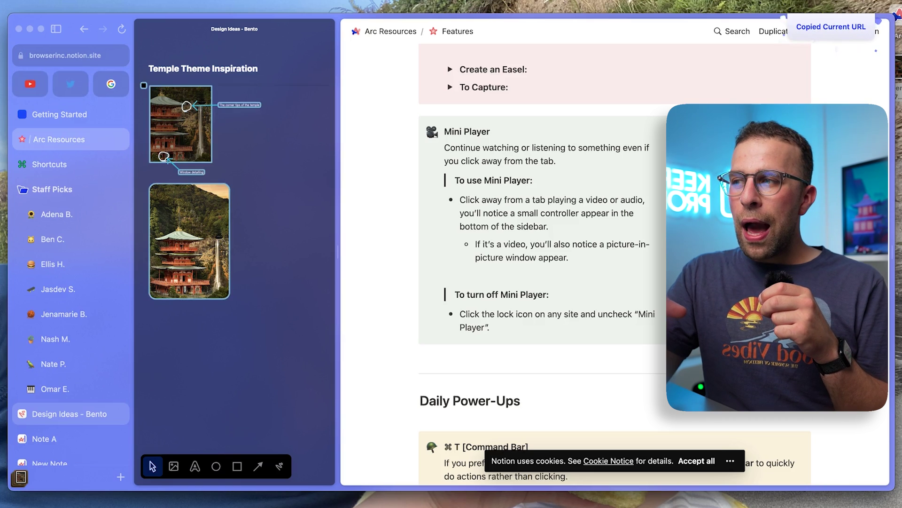
{"action": "scroll", "coordinate": [540, 263], "scroll_direction": "down", "scroll_amount": 10}
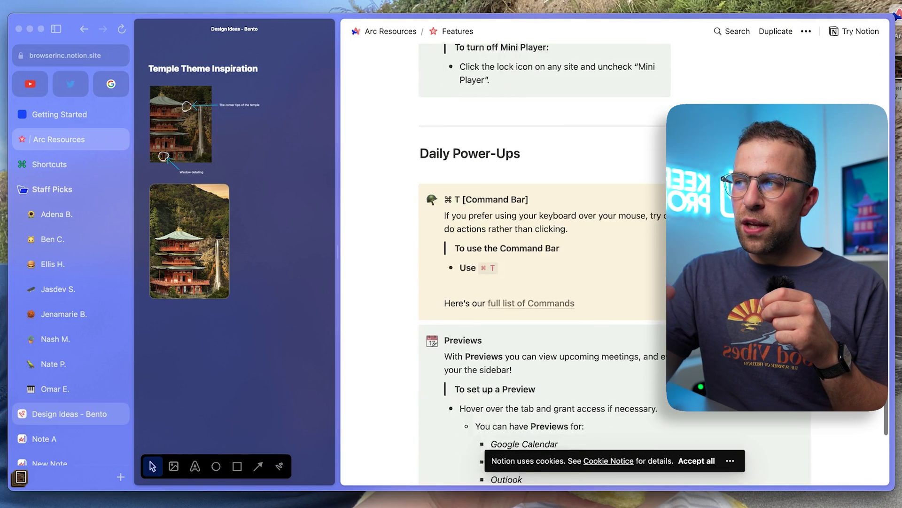
{"action": "scroll", "coordinate": [540, 263], "scroll_direction": "down", "scroll_amount": 2}
{"action": "scroll", "coordinate": [541, 264], "scroll_direction": "up", "scroll_amount": 1}
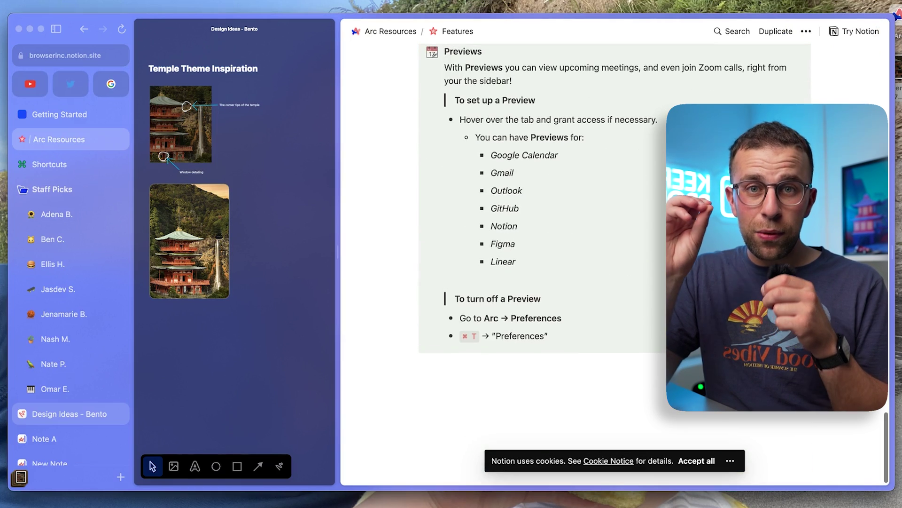
{"action": "scroll", "coordinate": [531, 209], "scroll_direction": "up", "scroll_amount": 4}
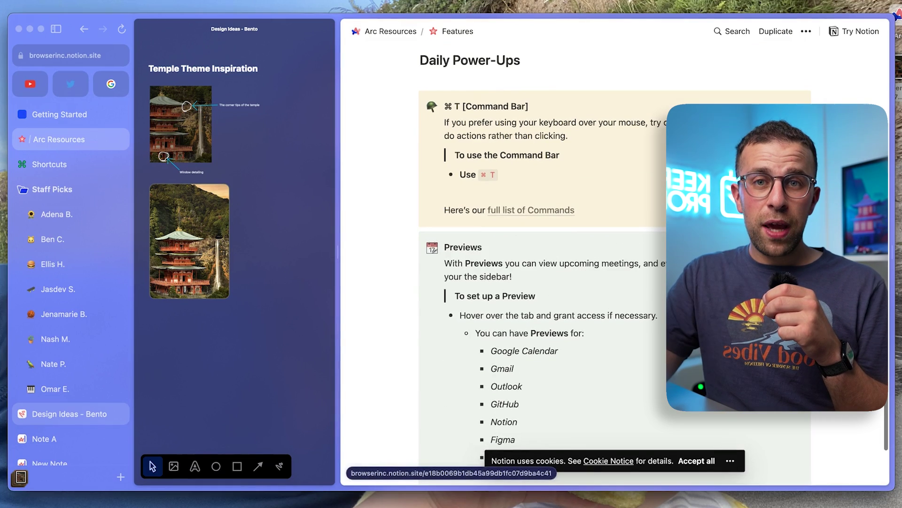
{"action": "scroll", "coordinate": [531, 209], "scroll_direction": "up", "scroll_amount": 10}
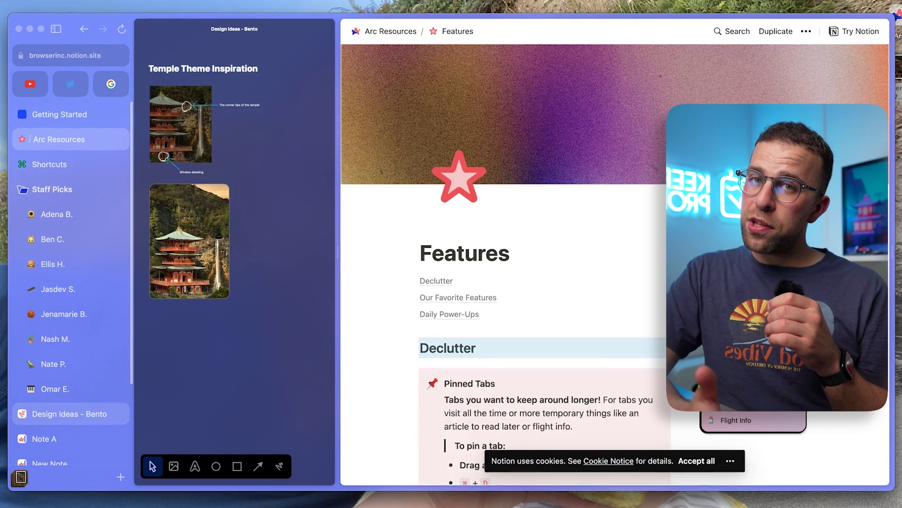
Step: Search Google for 'newyorktimes' from the command bar in a new tab
{"action": "key", "text": "super+l"}
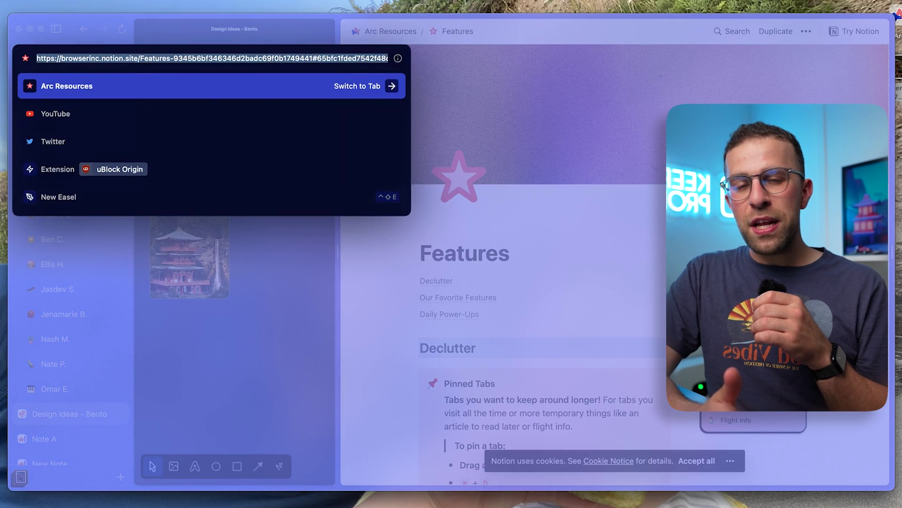
{"action": "type", "text": "newy"}
{"action": "key", "text": "BackSpace"}
{"action": "type", "text": "york"}
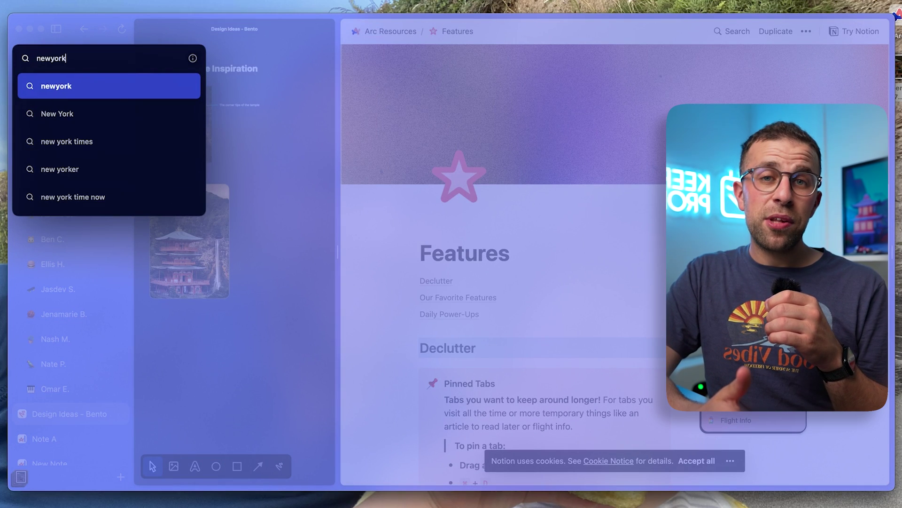
{"action": "type", "text": "times"}
{"action": "key", "text": "Return"}
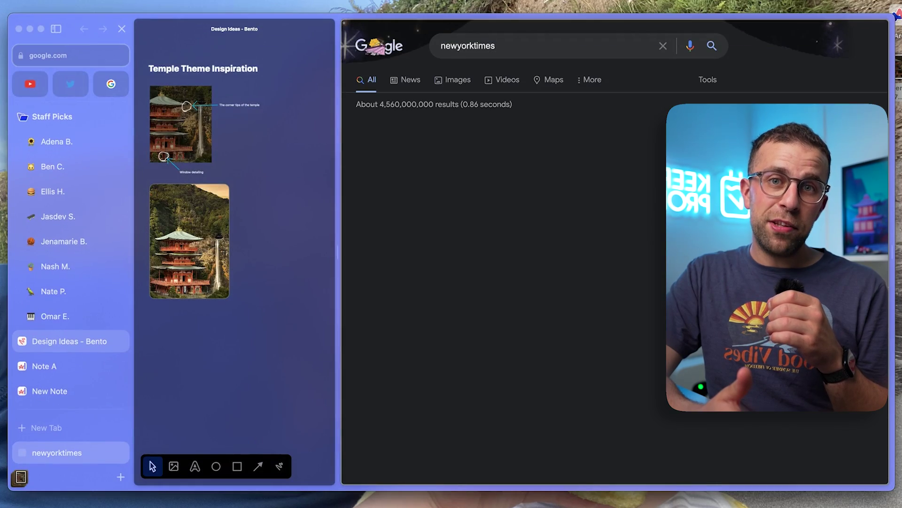